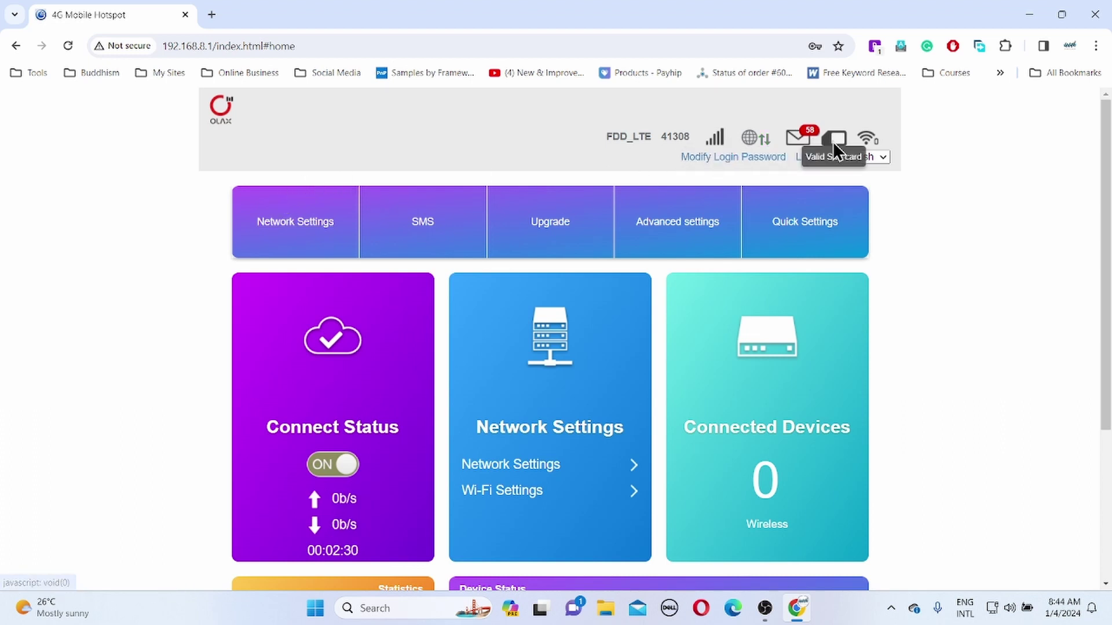
- Examine the home page's device status, and the connection mode, network selection and APN pages of the connection settings
scroll(1002, 192, "down", 4)
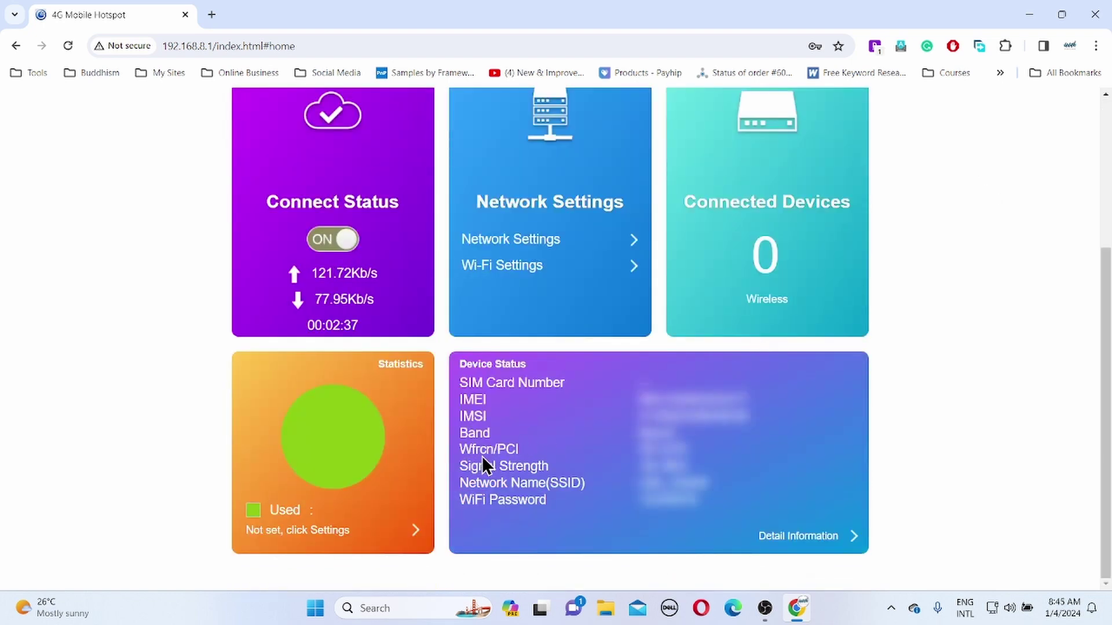
scroll(485, 455, "up", 4)
left_click(307, 230)
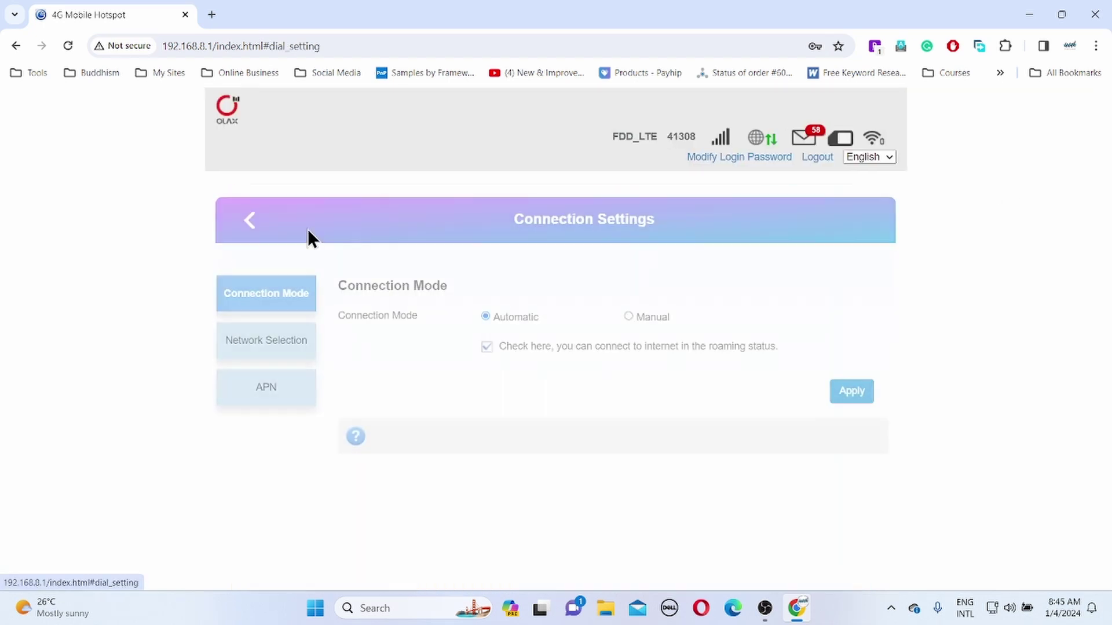
left_click(277, 356)
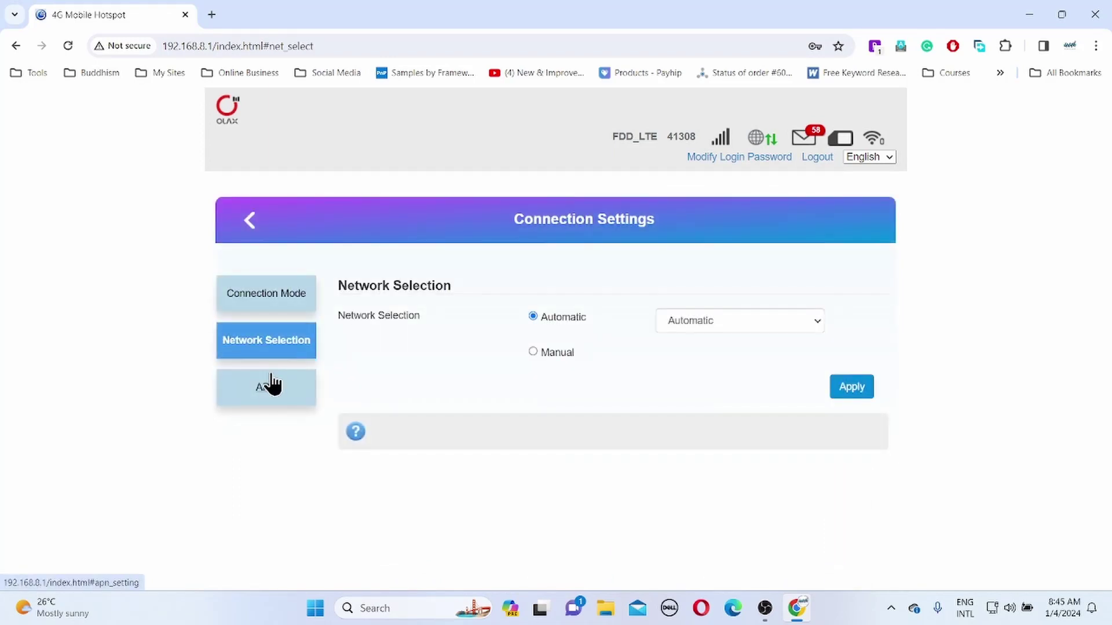
left_click(270, 386)
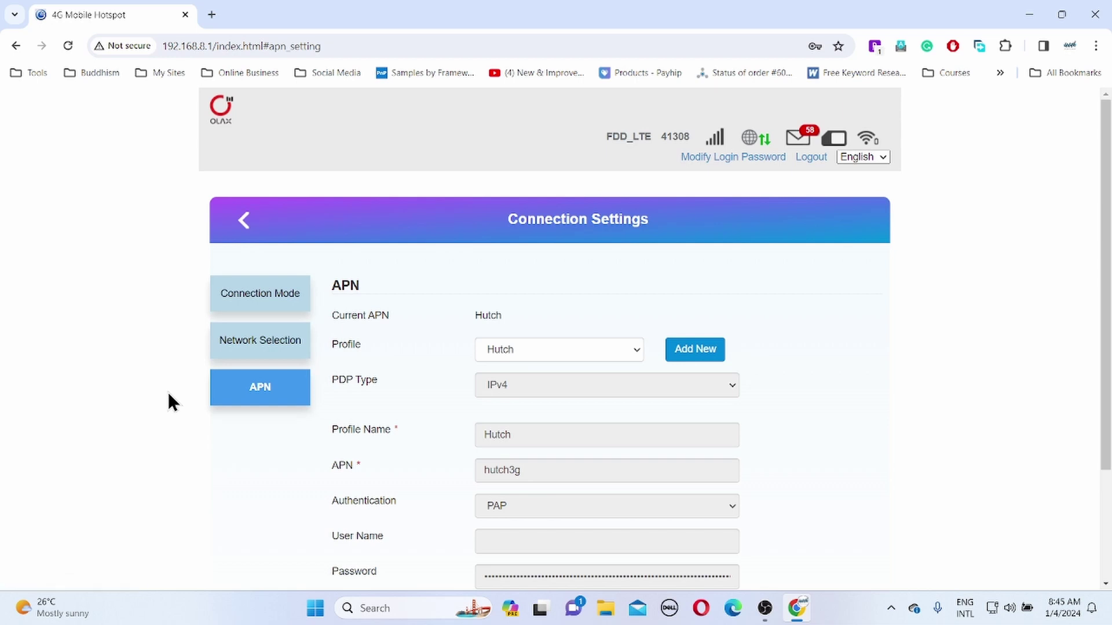
scroll(168, 391, "down", 3)
scroll(171, 386, "up", 3)
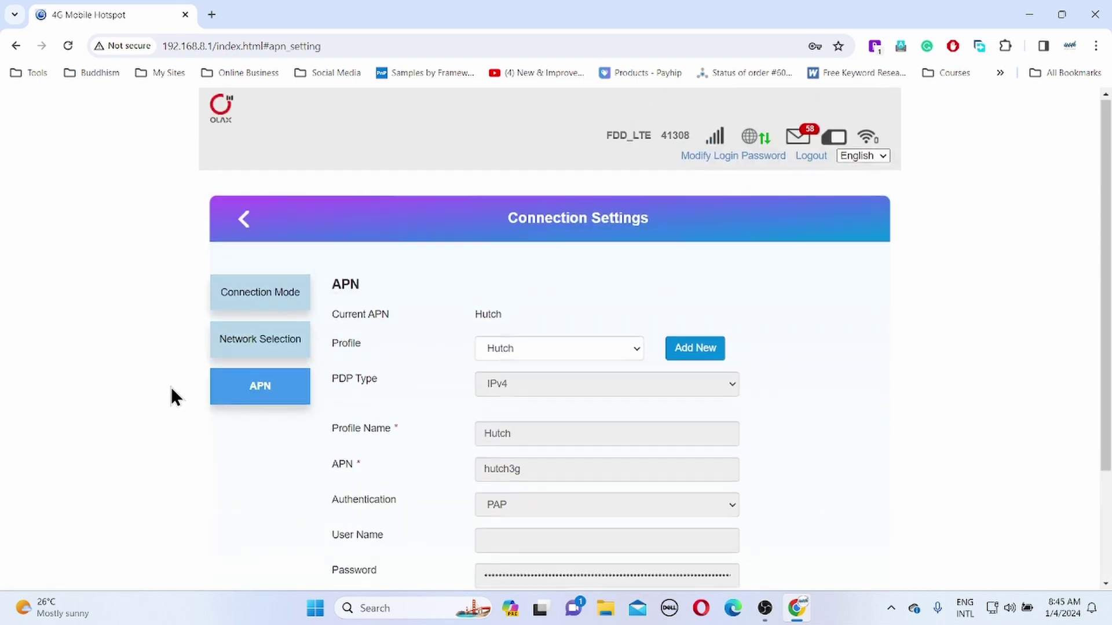
left_click(243, 220)
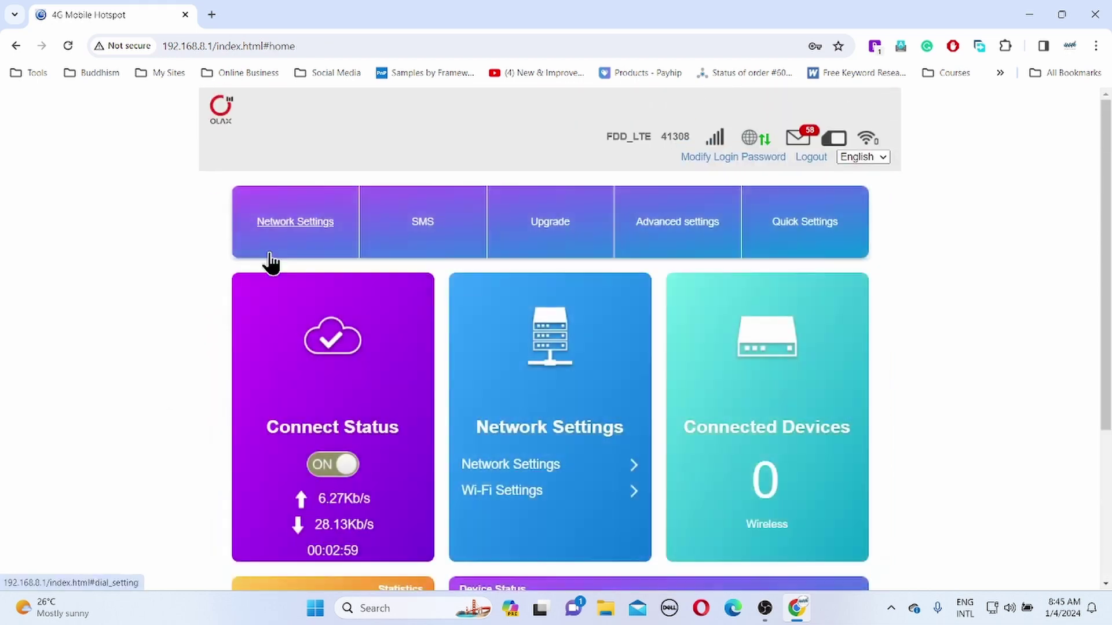
- View the device's SMS inbox and the manual software upgrade page, returning to the home page
left_click(427, 229)
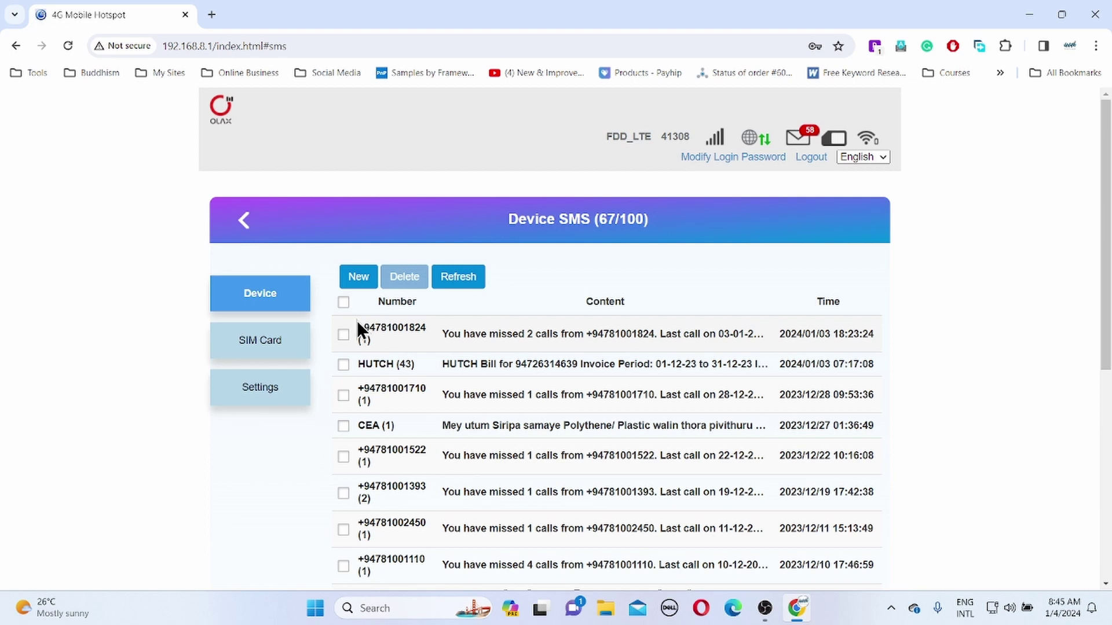
left_click(239, 224)
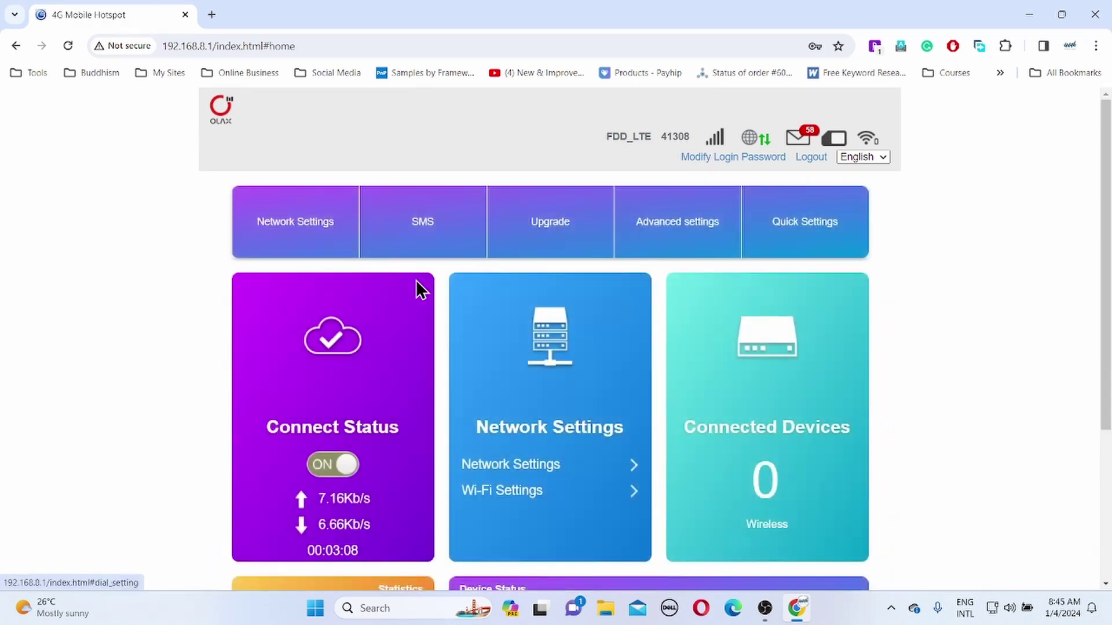
left_click(548, 225)
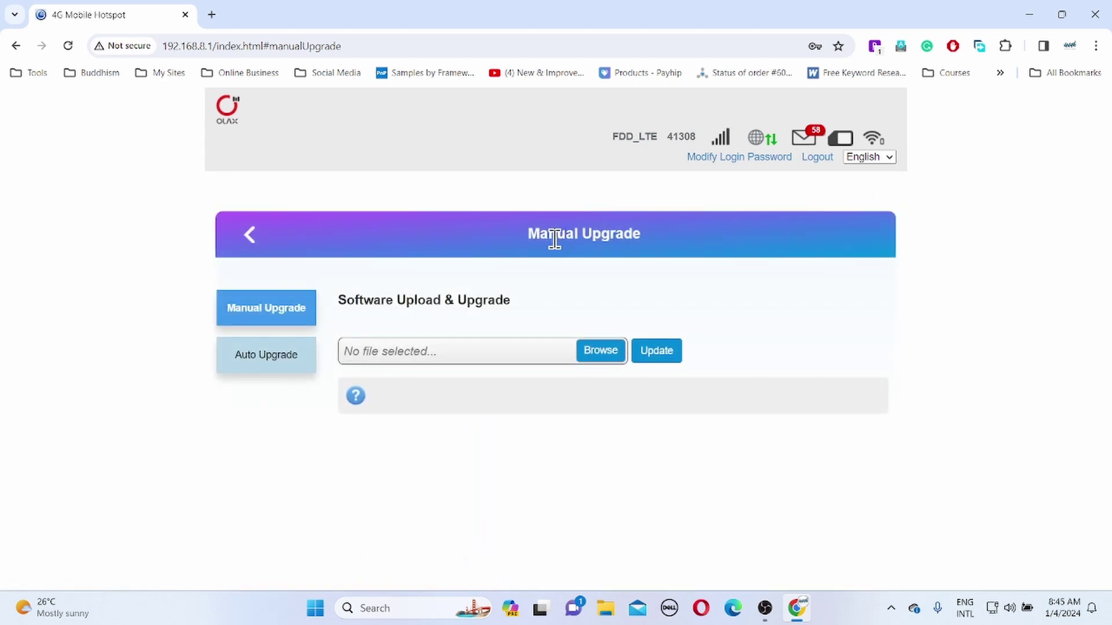
left_click(272, 322)
left_click(249, 237)
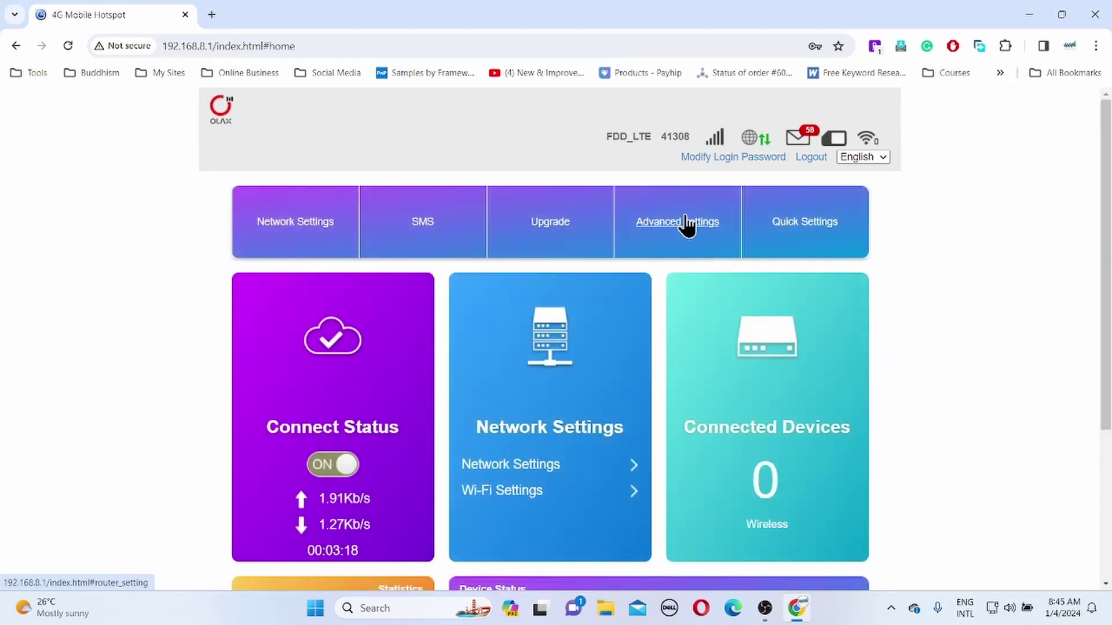
- Examine the advanced router settings and the firewall's port forwarding, URL filtering, UPnP and DMZ settings
left_click(692, 235)
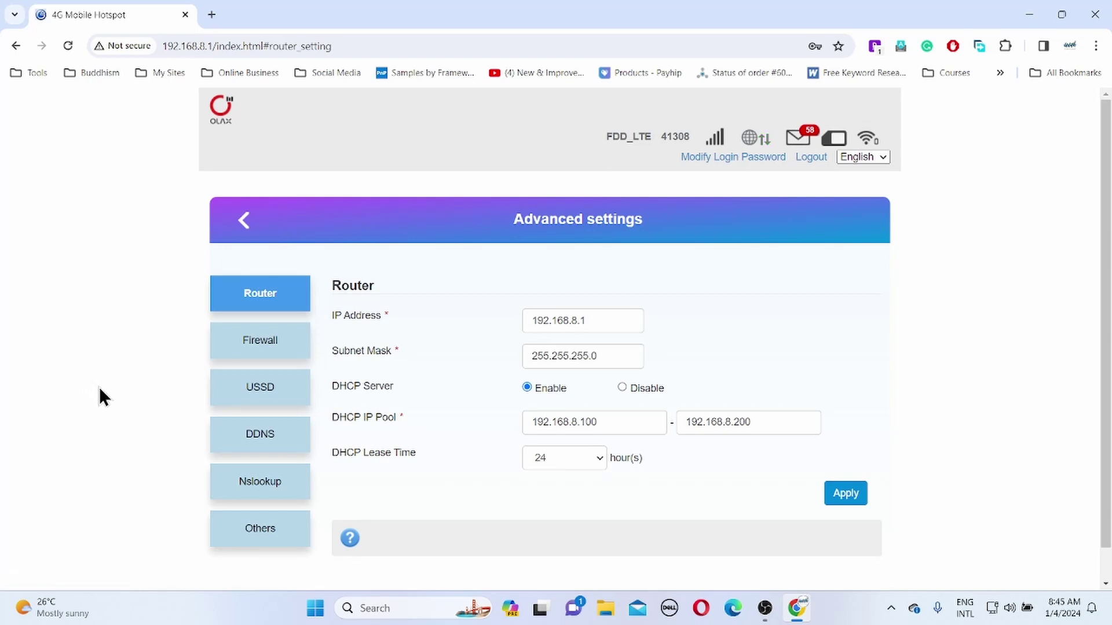
scroll(100, 388, "down", 1)
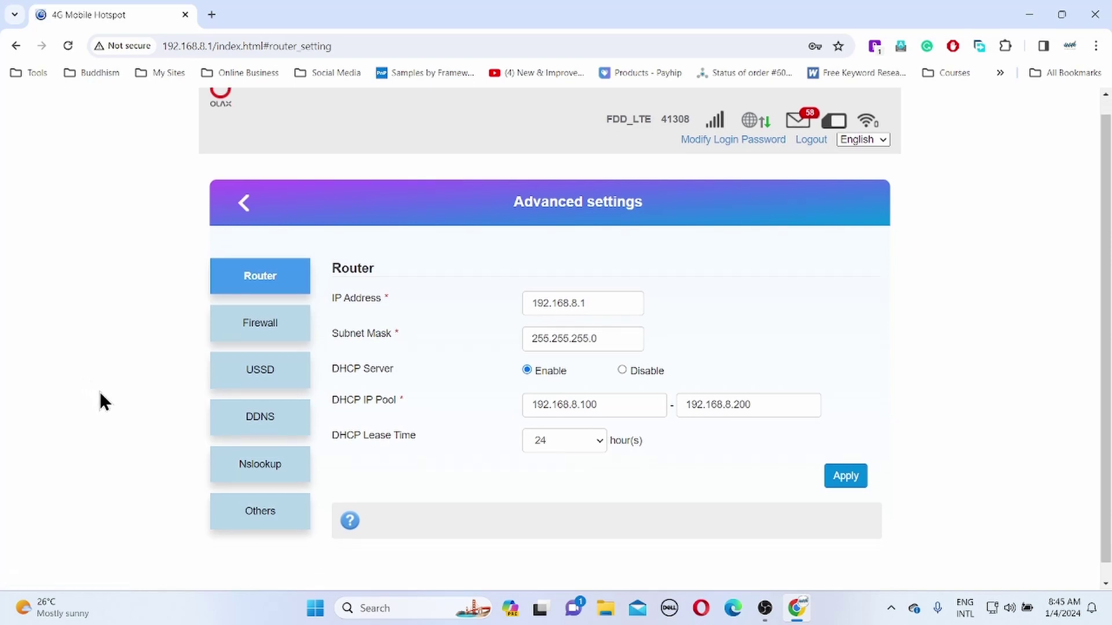
left_click(260, 320)
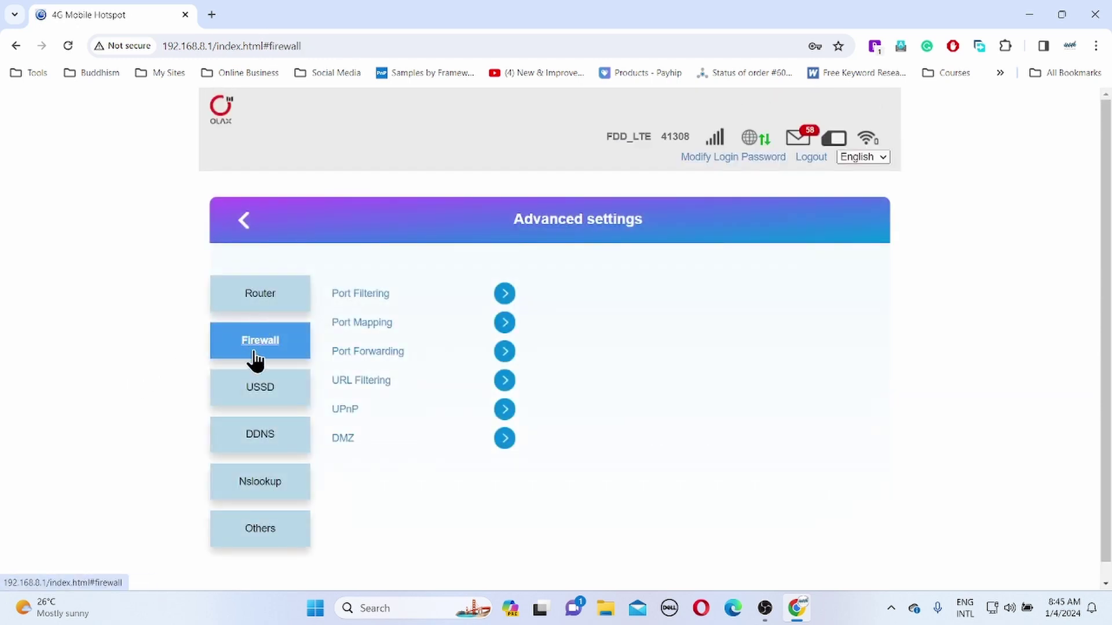
left_click(507, 355)
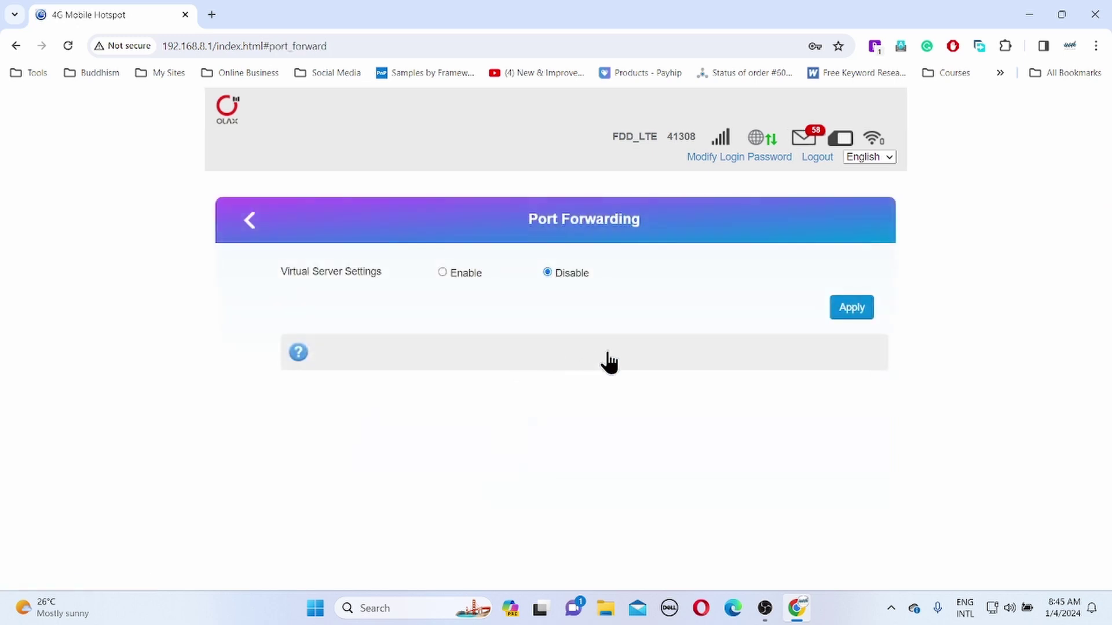
left_click(250, 233)
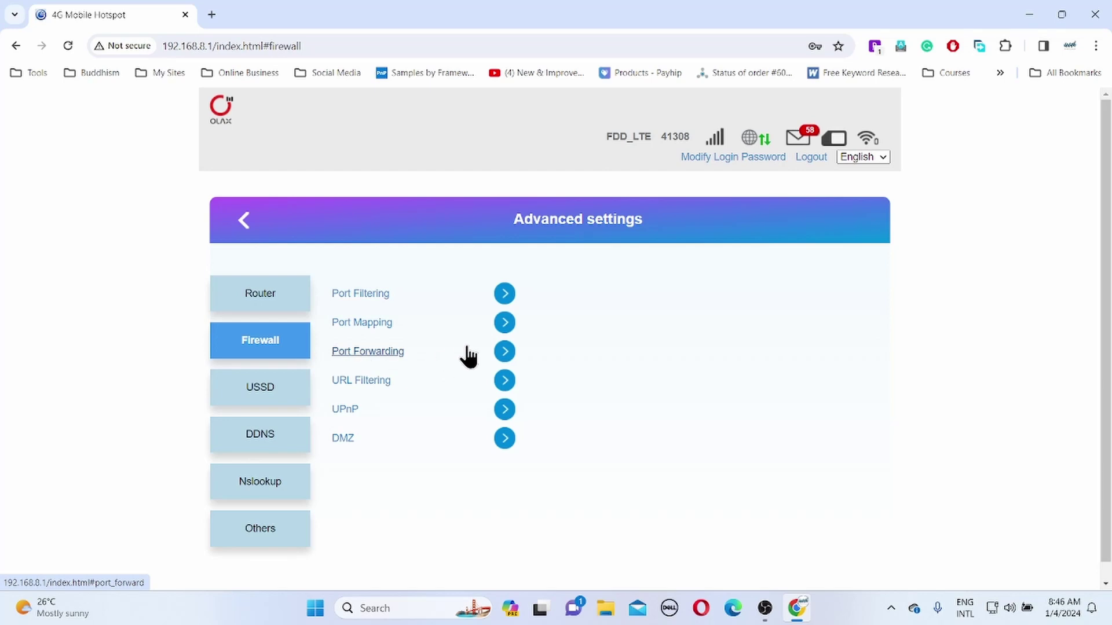
left_click(508, 382)
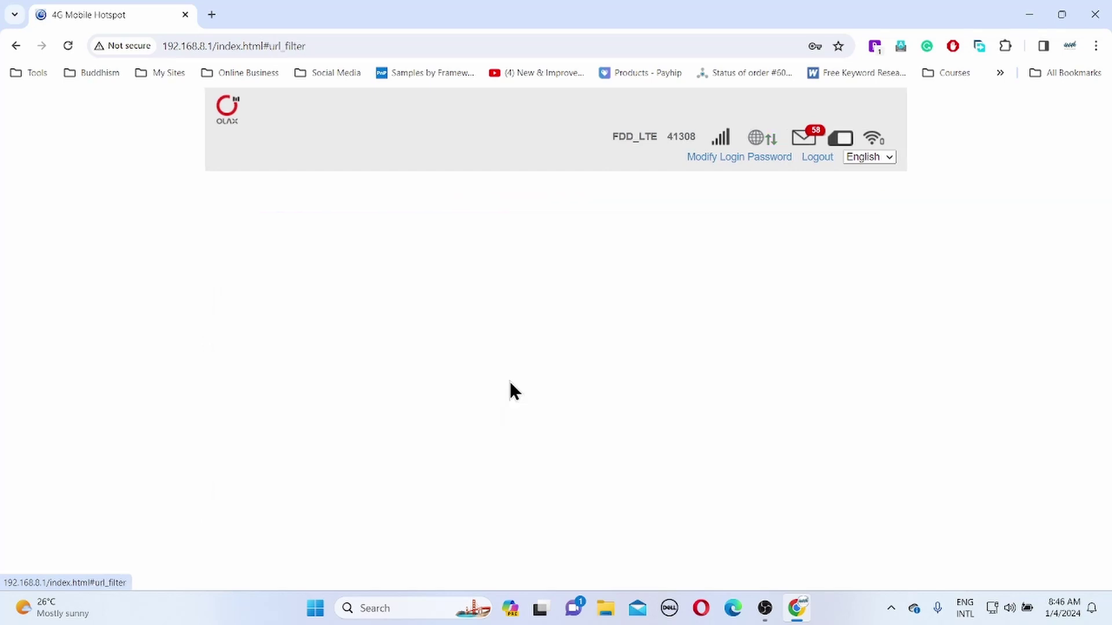
left_click(251, 232)
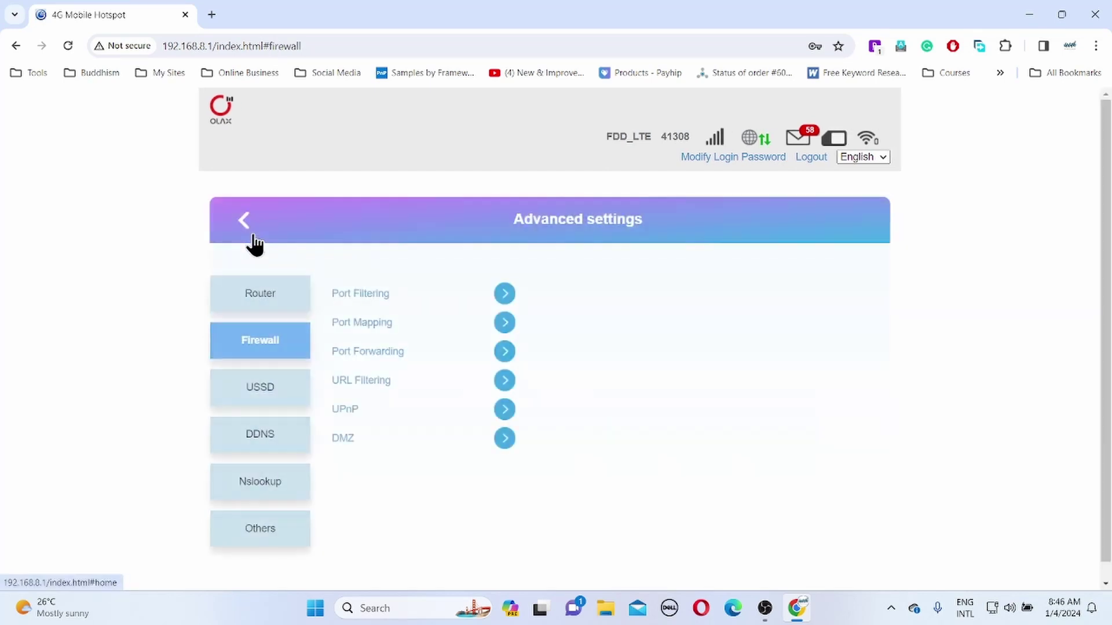
left_click(503, 411)
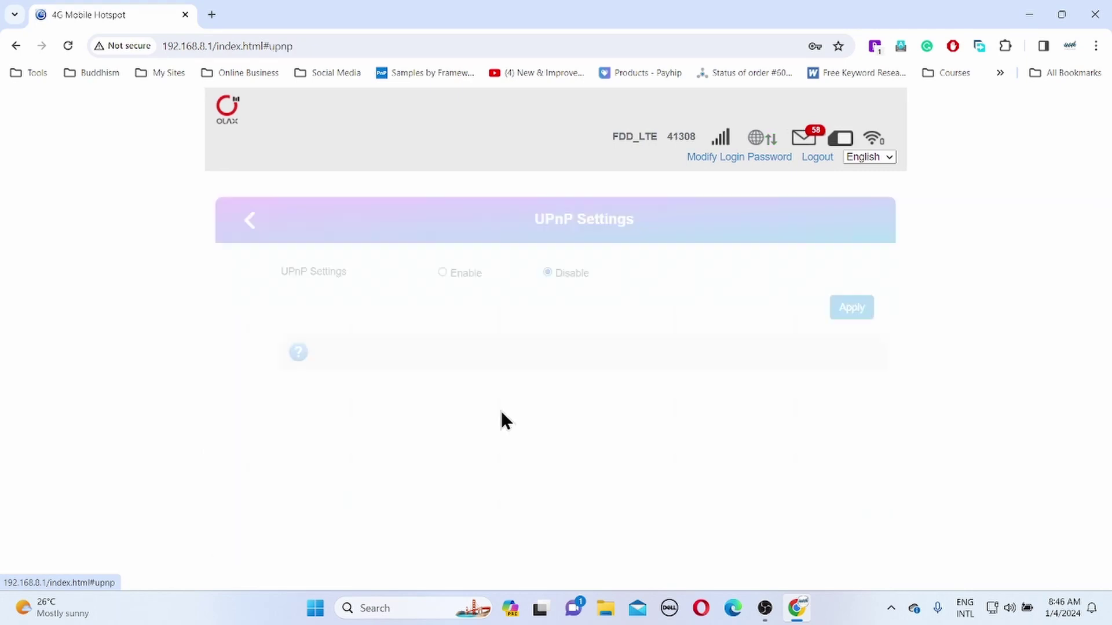
left_click(245, 226)
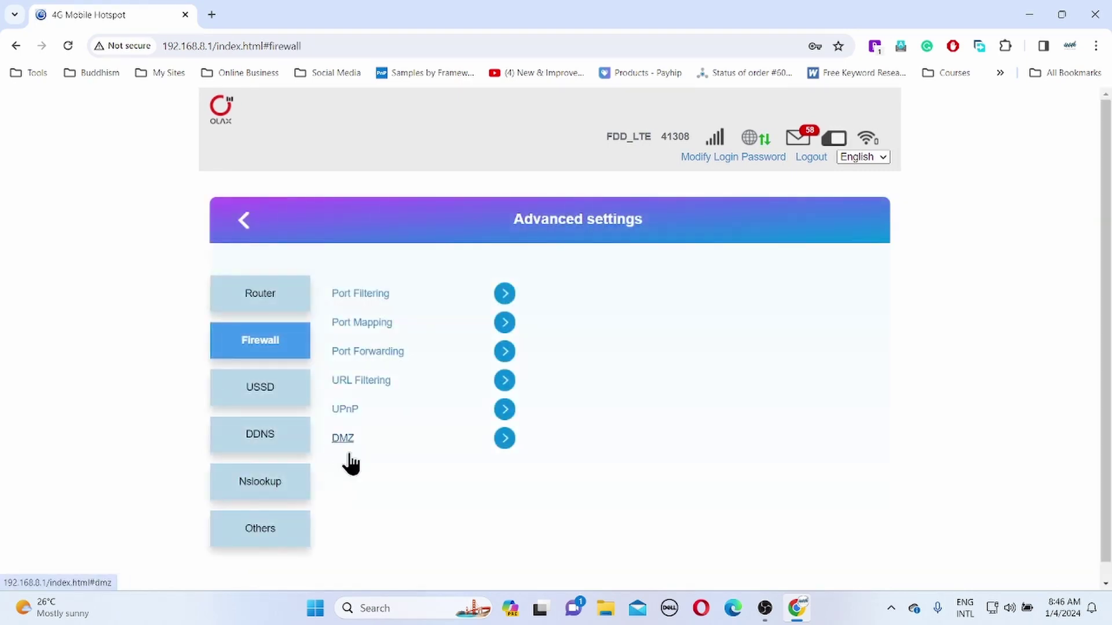
left_click(504, 441)
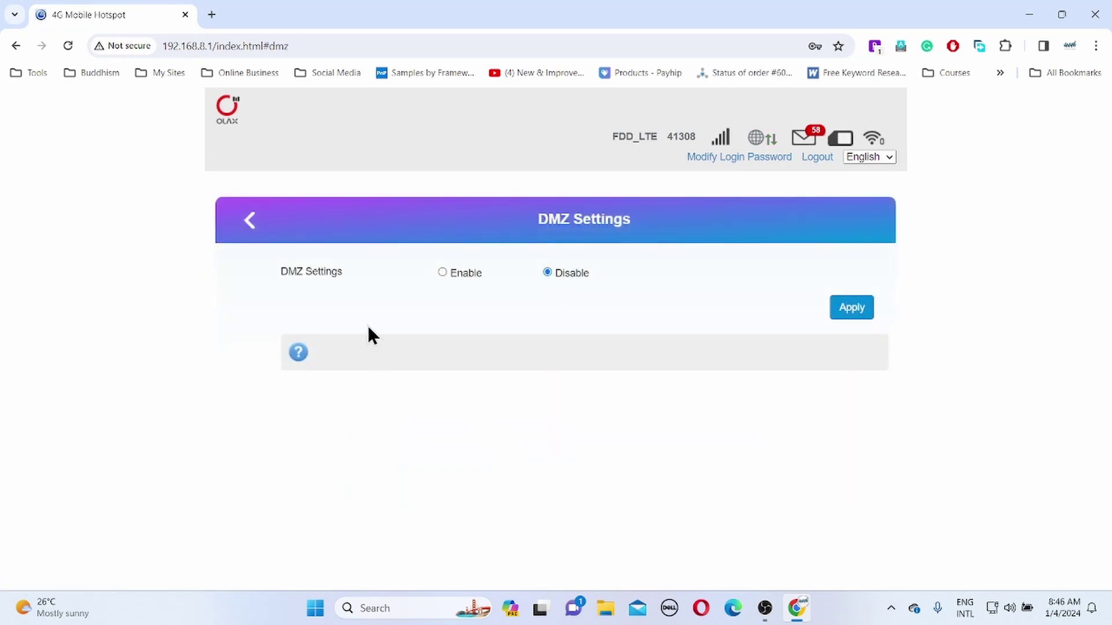
left_click(249, 223)
- Examine the advanced USSD, DDNS and Nslookup pages, plus the restart, power-off and SNTP options under Others
left_click(260, 394)
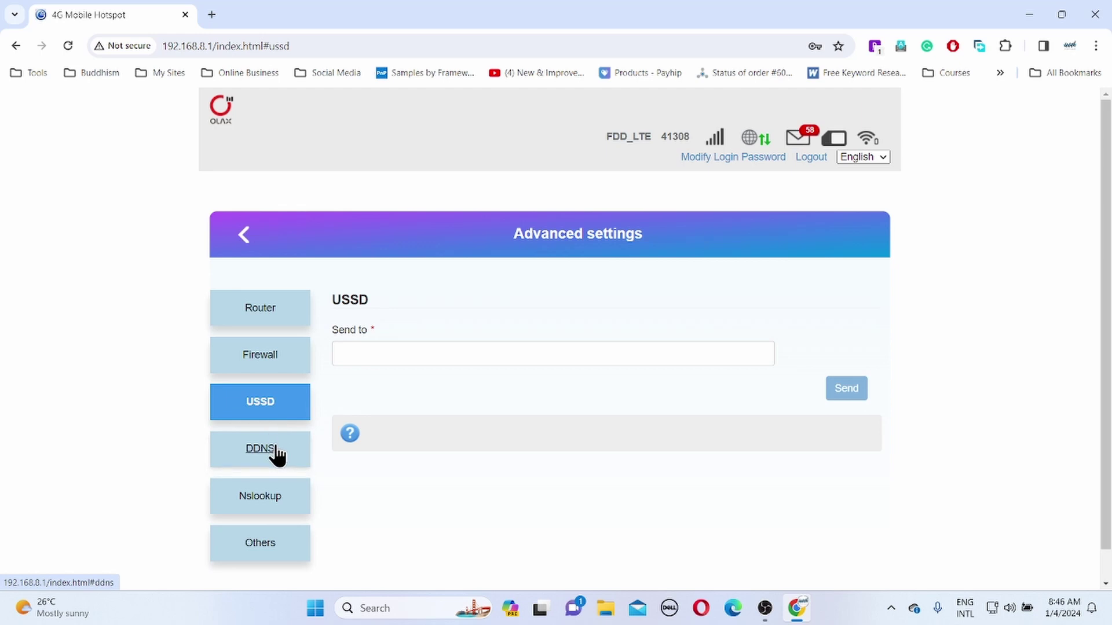
left_click(277, 456)
left_click(266, 500)
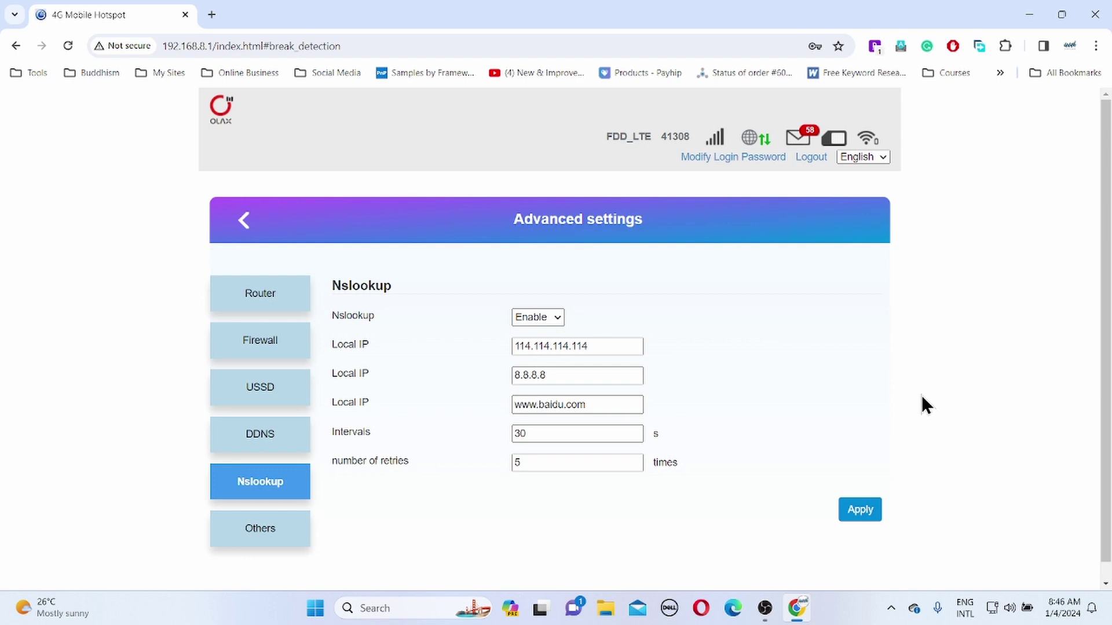
left_click(266, 539)
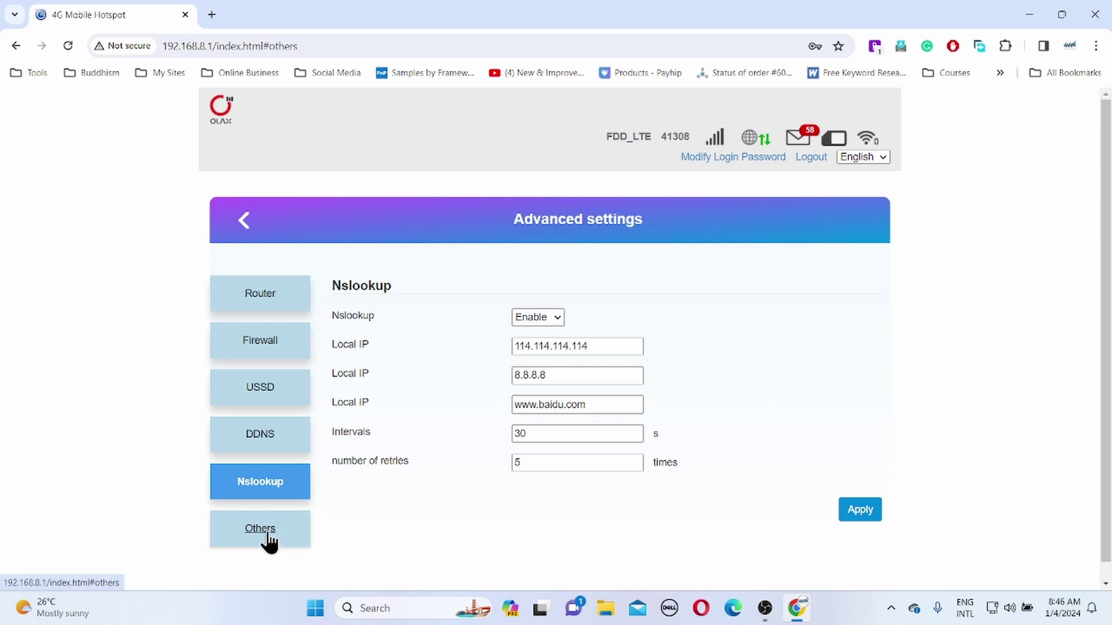
left_click(266, 543)
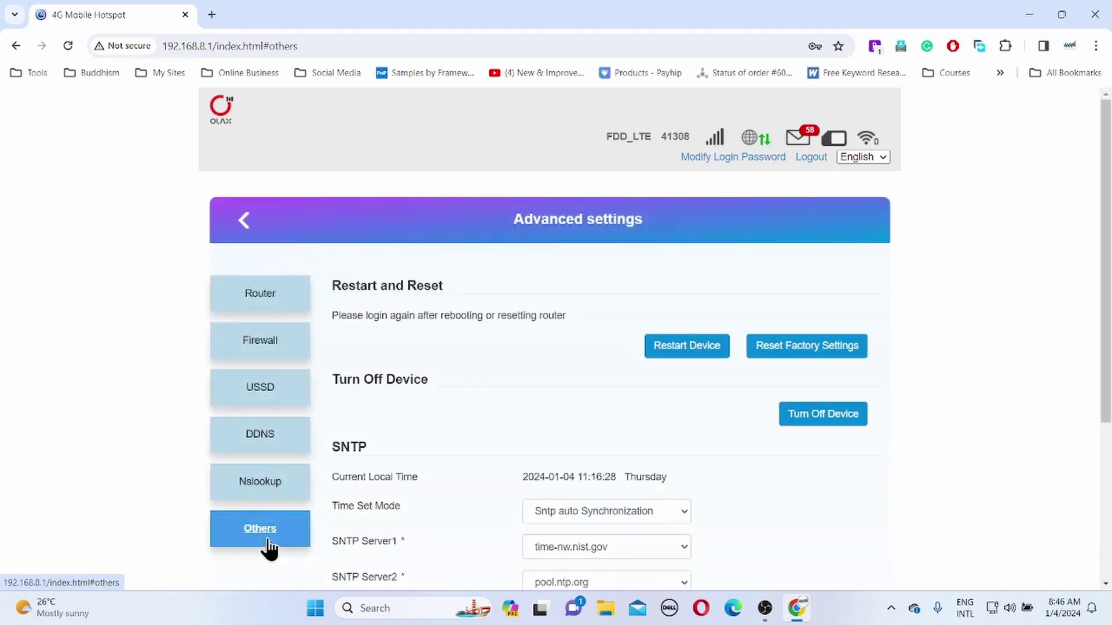
scroll(379, 475, "down", 1)
scroll(393, 476, "down", 2)
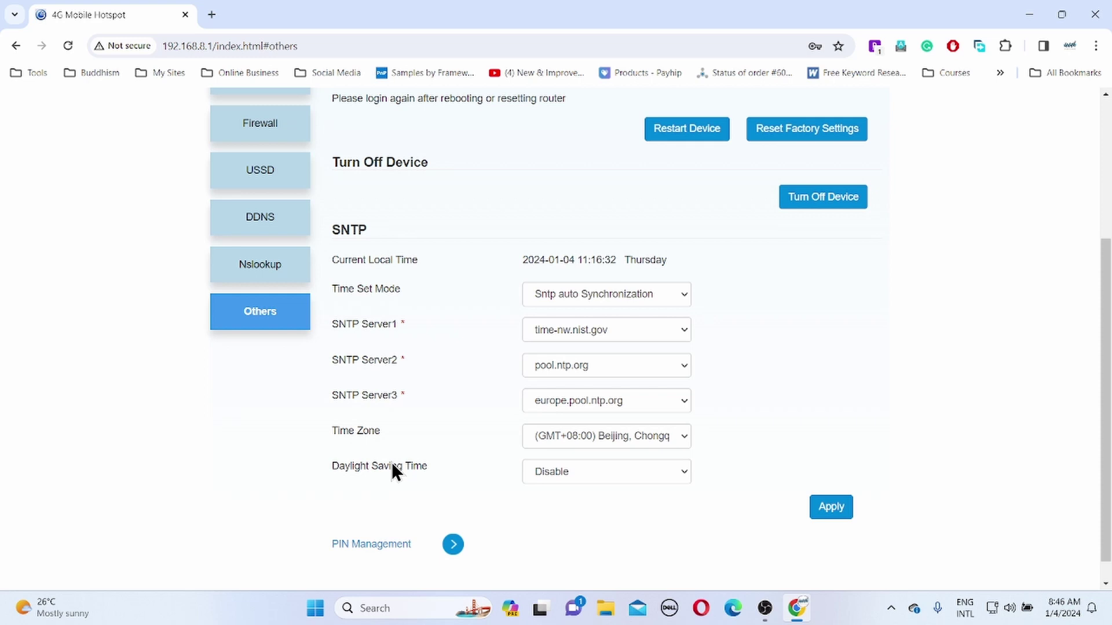
scroll(389, 465, "down", 1)
scroll(383, 466, "up", 4)
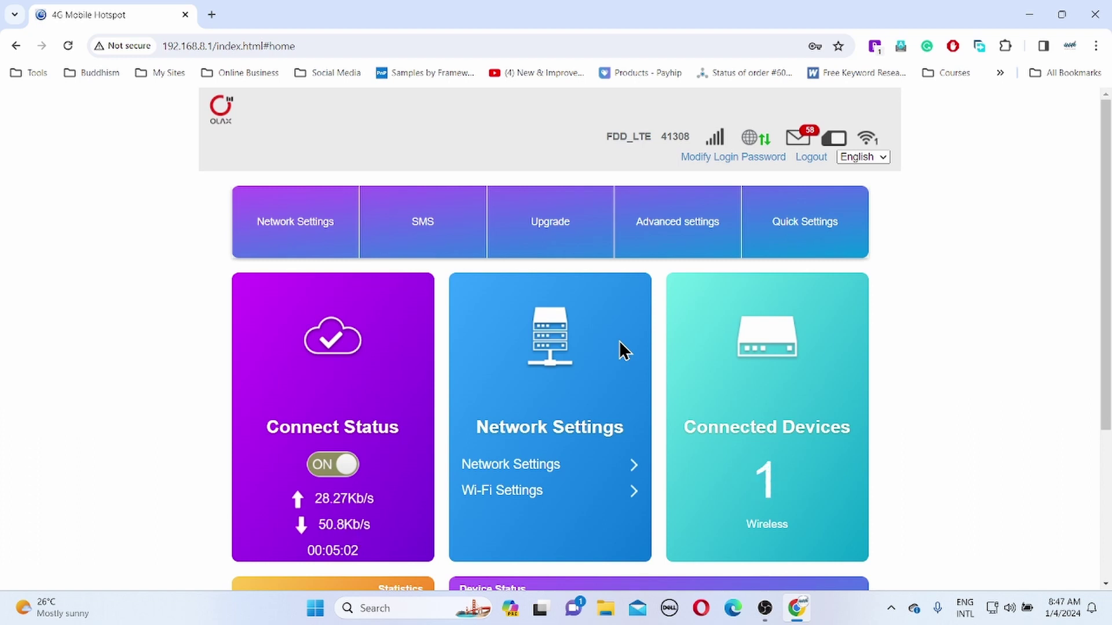
- Connect the computer to the U80_558A8 Wi-Fi network and disconnect it again
left_click(1009, 610)
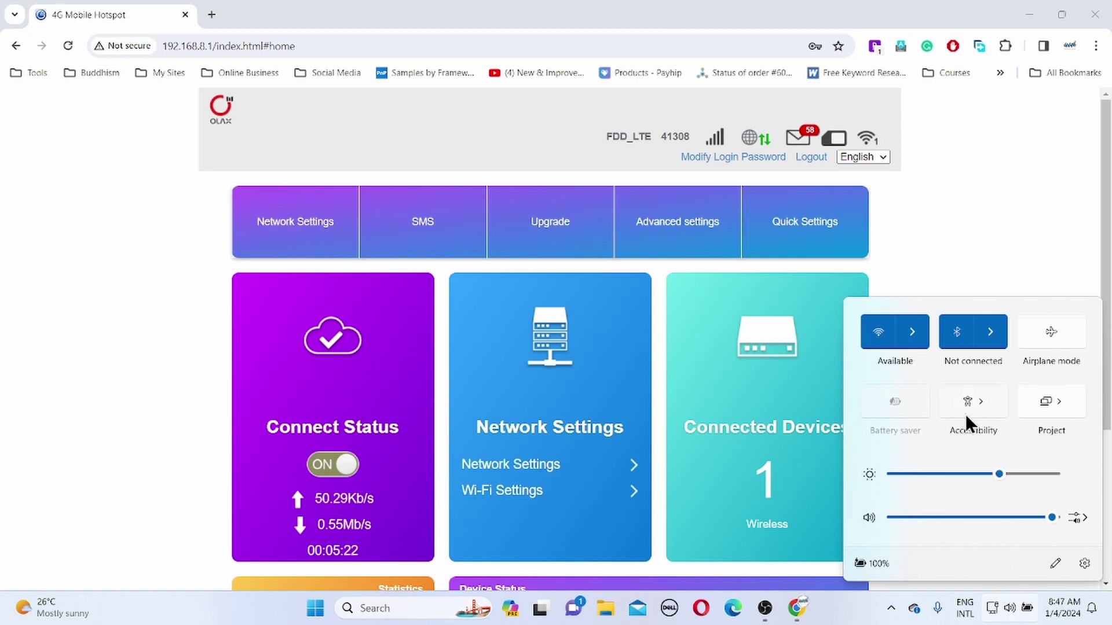
left_click(913, 339)
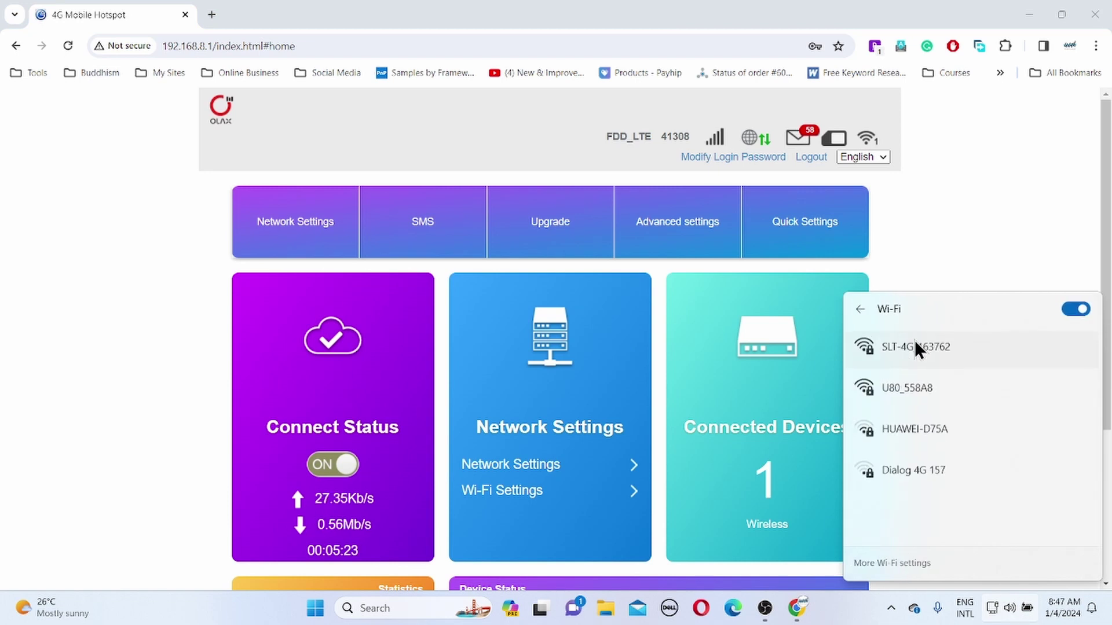
left_click(920, 382)
left_click(1069, 454)
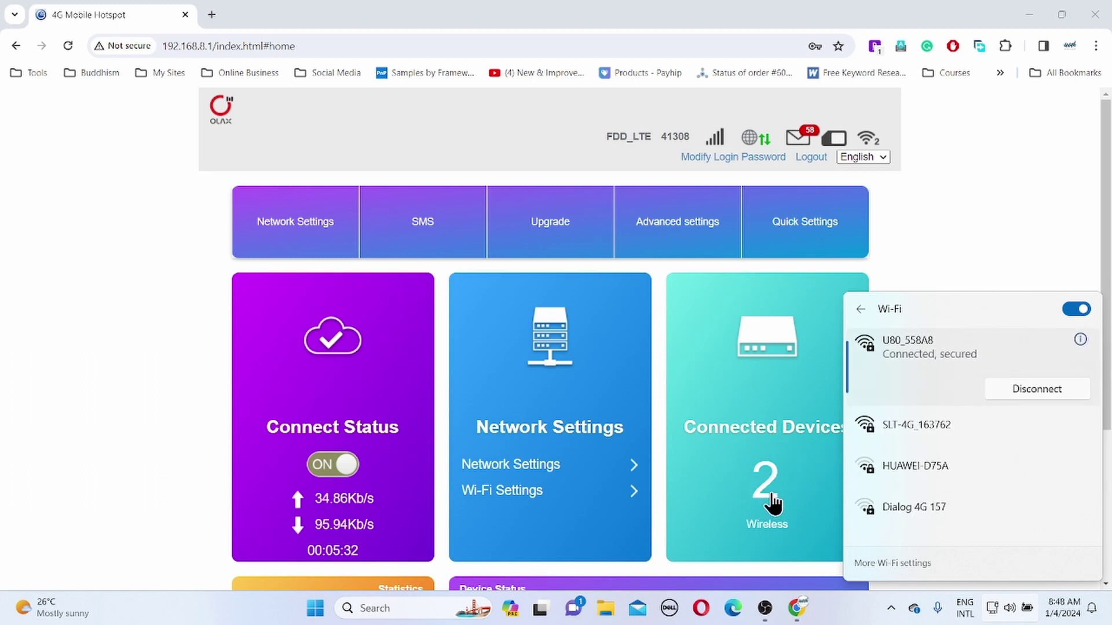
left_click(1015, 392)
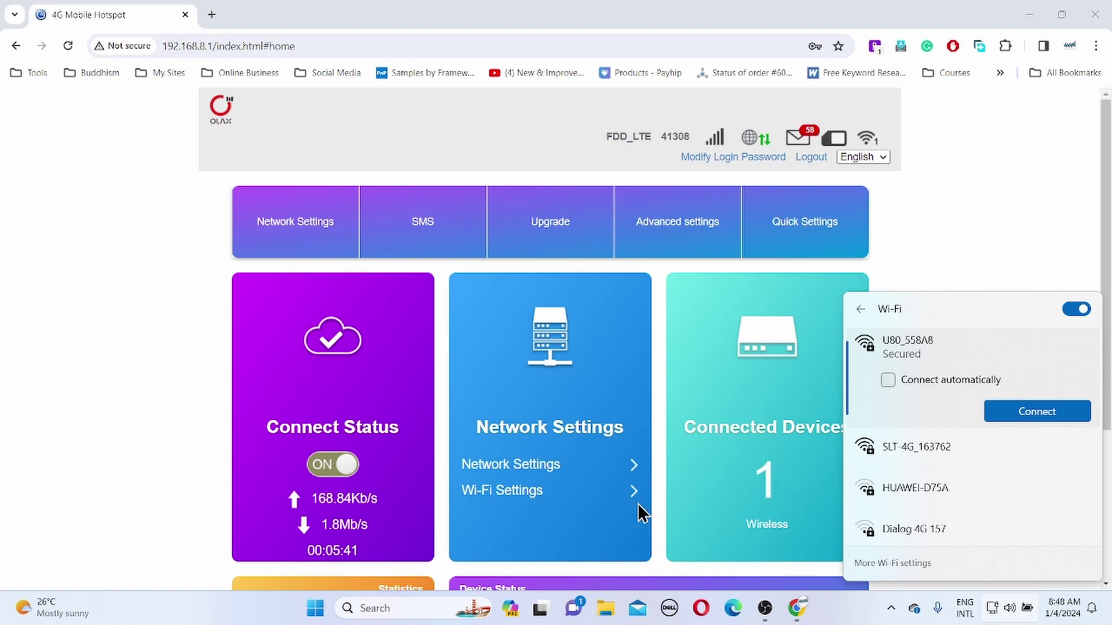
left_click(959, 251)
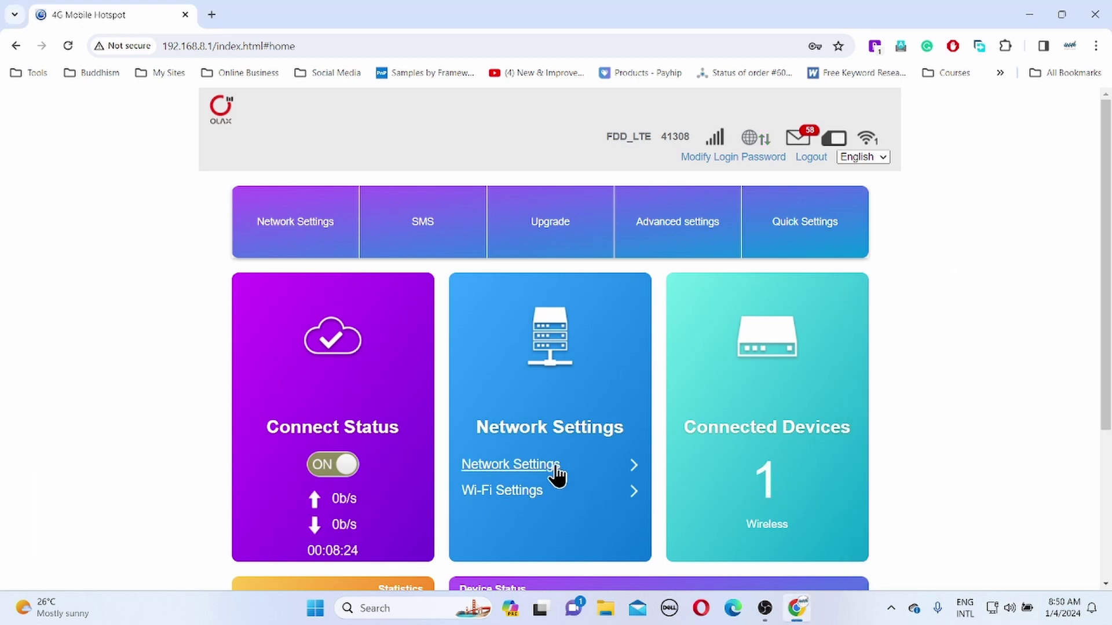
- View the connection settings from the home page, and examine the SSID, security mode and station limit in the Wi-Fi settings
left_click(555, 472)
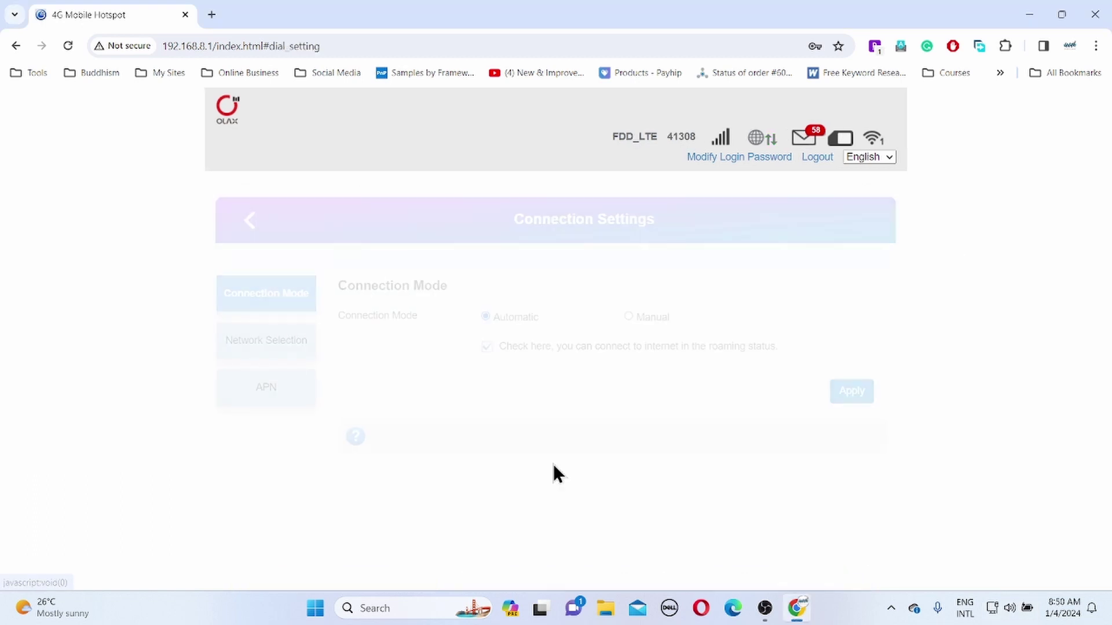
left_click(250, 220)
left_click(497, 494)
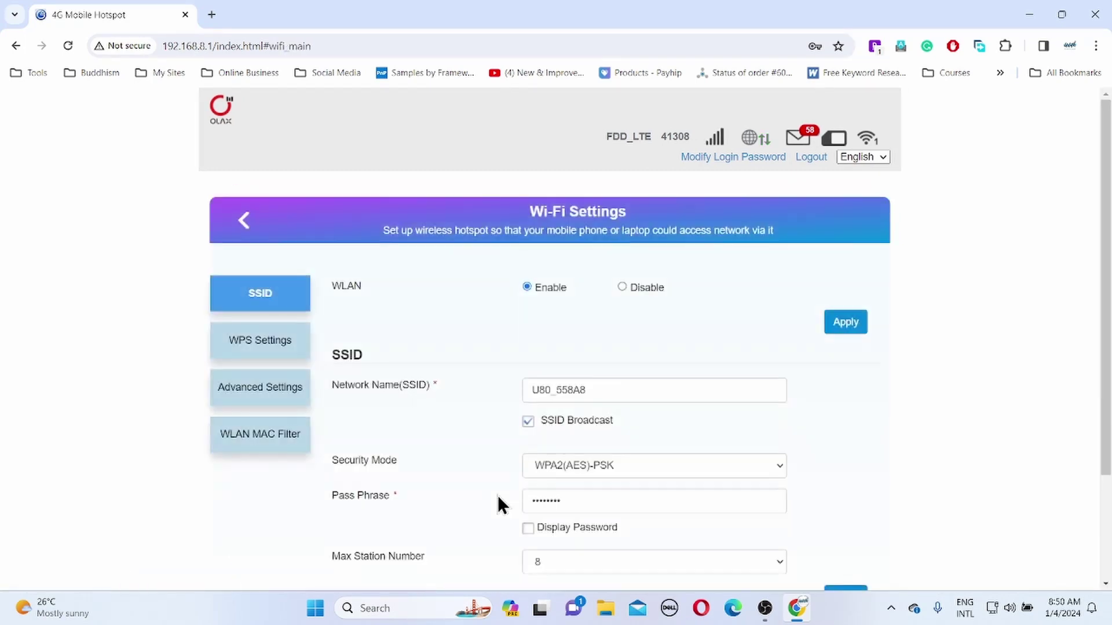
scroll(498, 501, "down", 3)
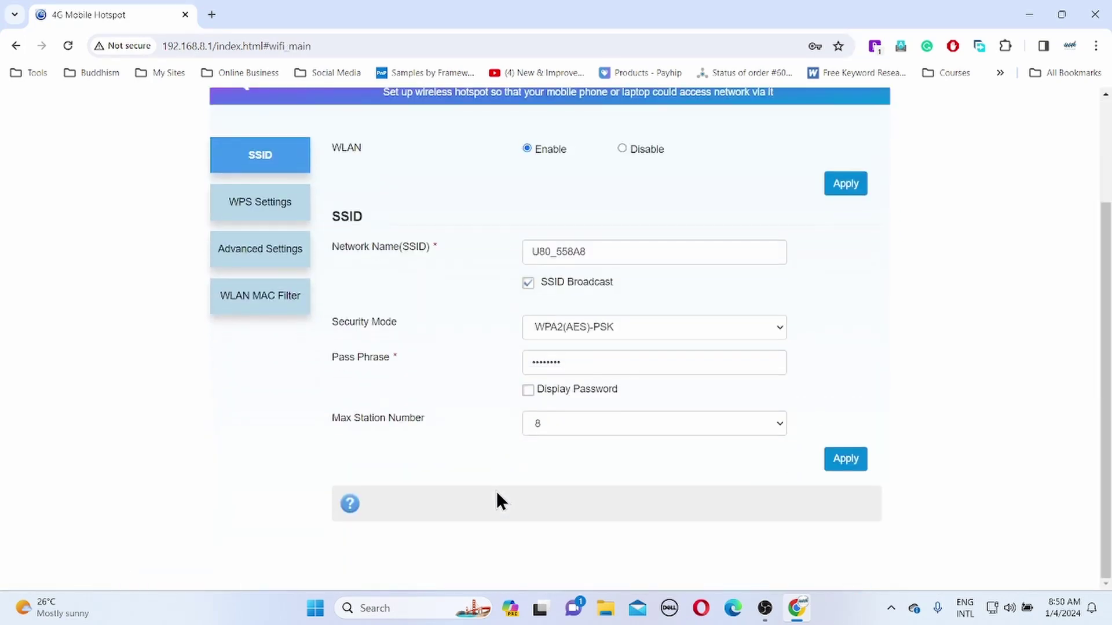
scroll(496, 491, "up", 1)
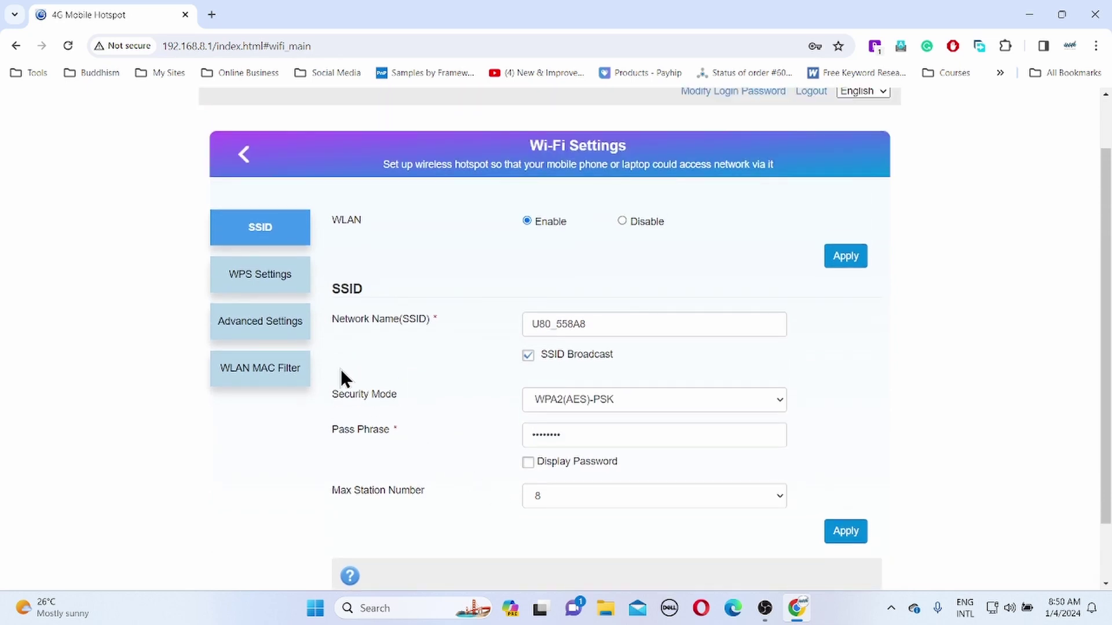
- Examine the WPS, advanced and WLAN MAC filter pages of the Wi-Fi settings, and return to the home page
left_click(281, 275)
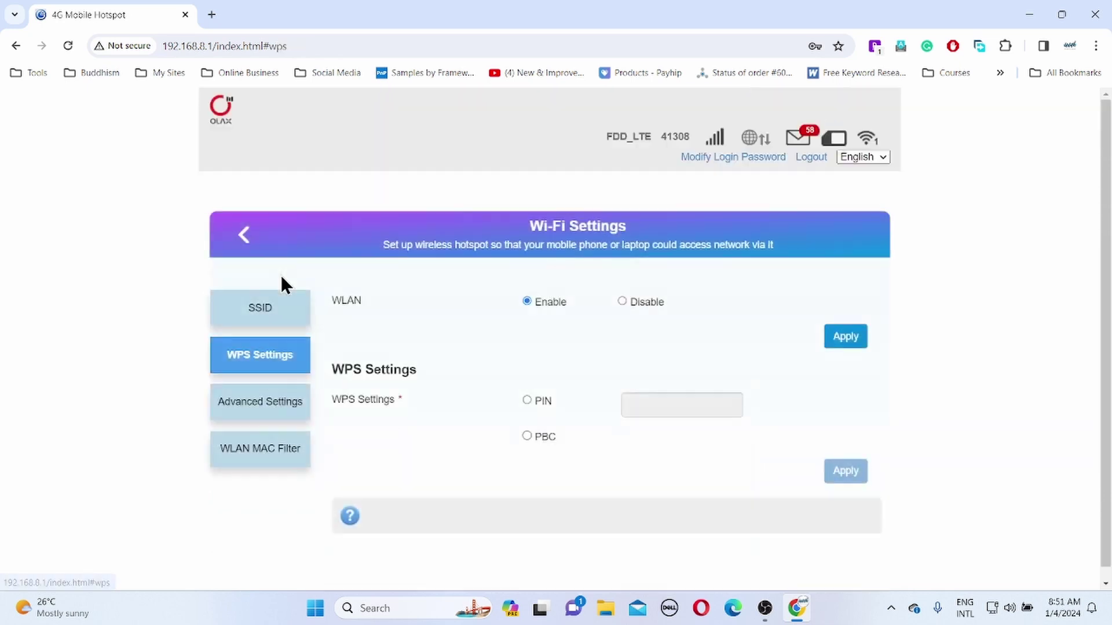
left_click(283, 414)
left_click(278, 447)
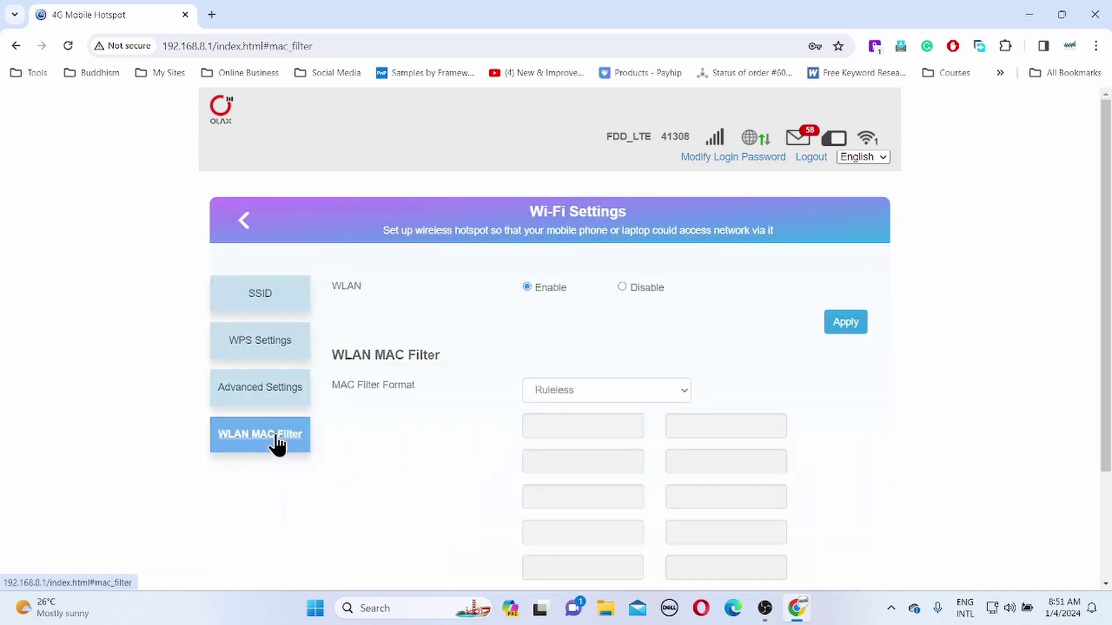
left_click(247, 236)
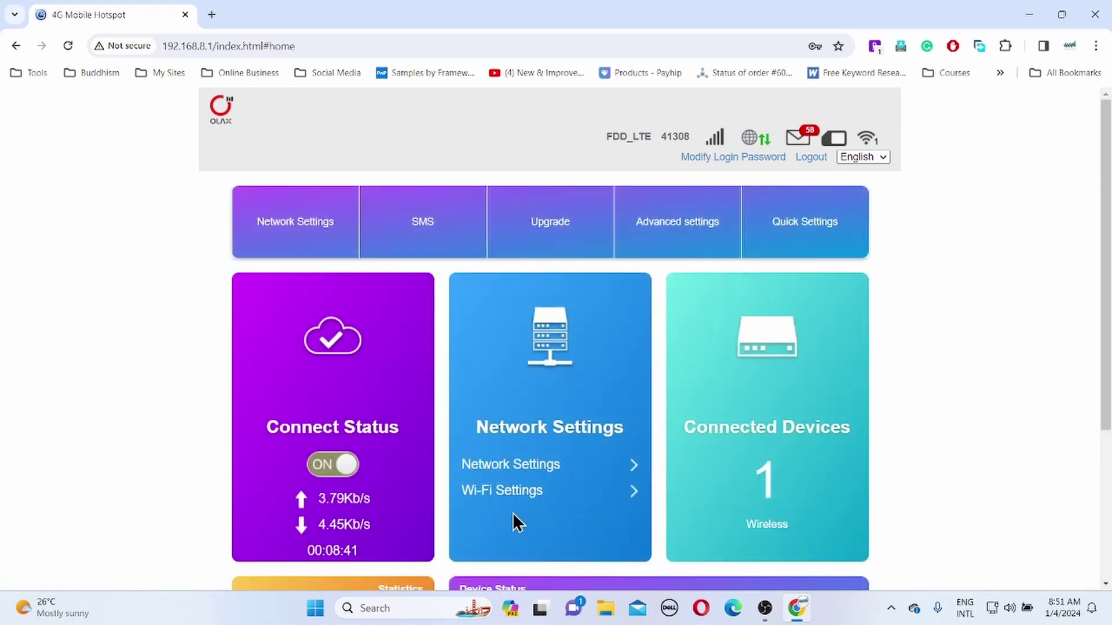
- Open the data management settings from the home page's usage statistics and select Enable for Data Management
scroll(513, 505, "down", 3)
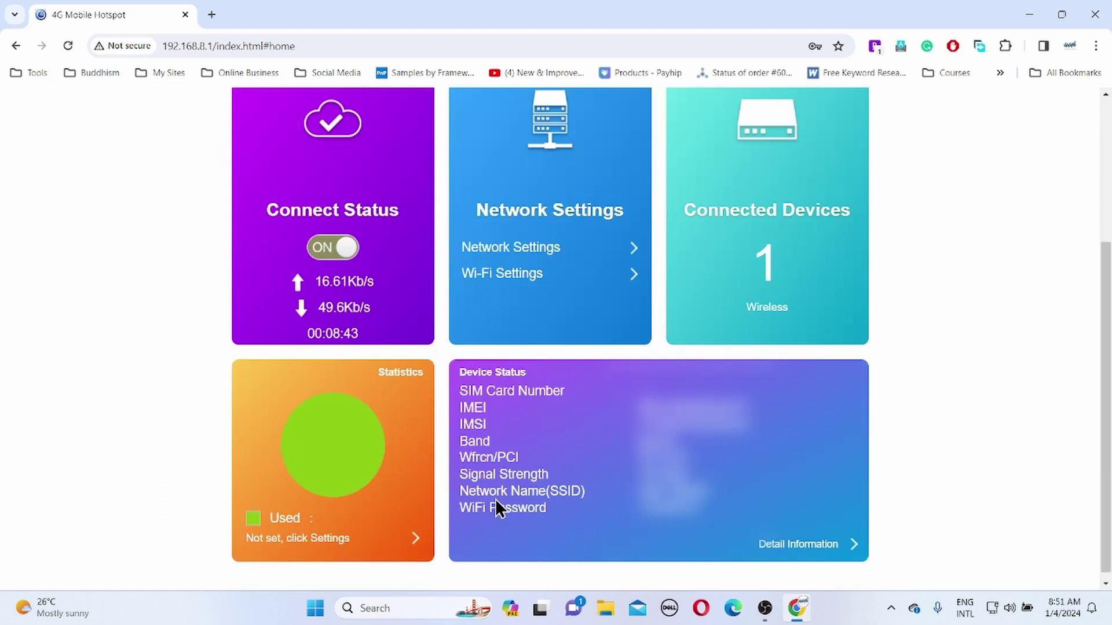
left_click(319, 542)
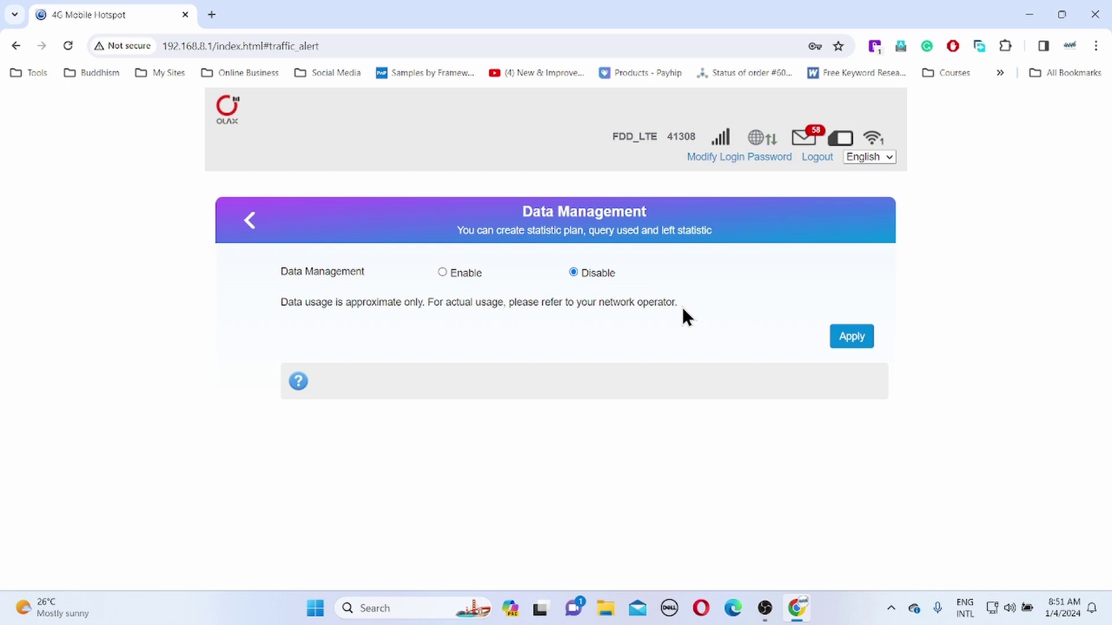
left_click(442, 273)
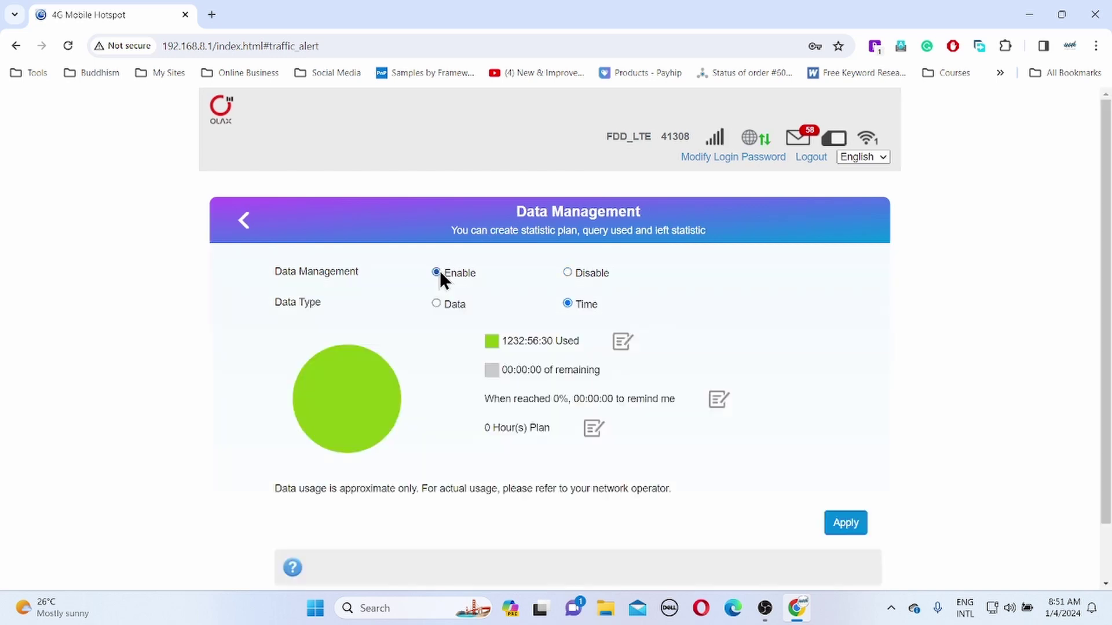